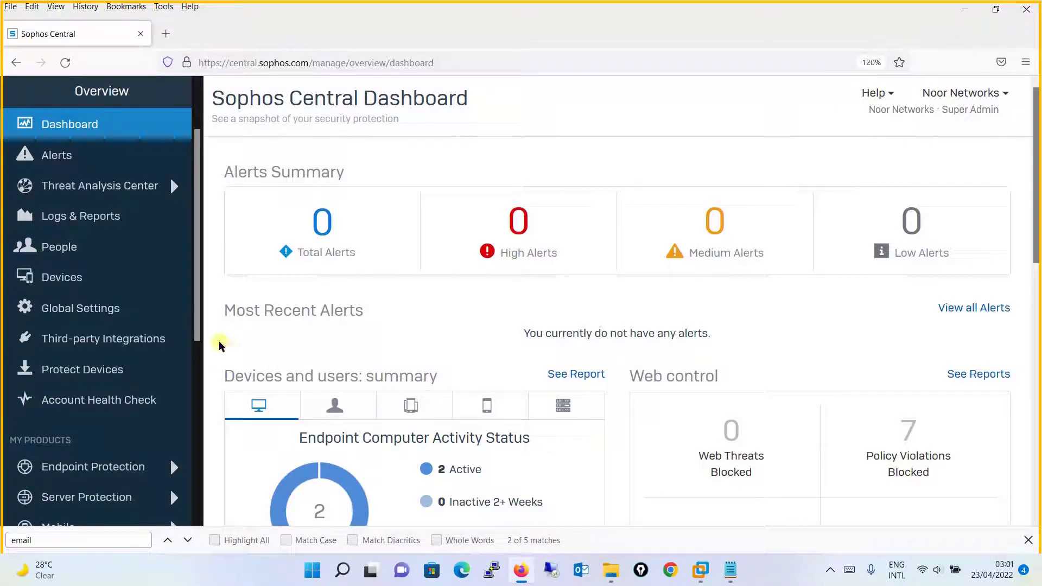
# Go from Global Settings to the Configure email alerts page listing both Super Admin administrators.
pyautogui.moveTo(198, 293); pyautogui.dragTo(199, 243)
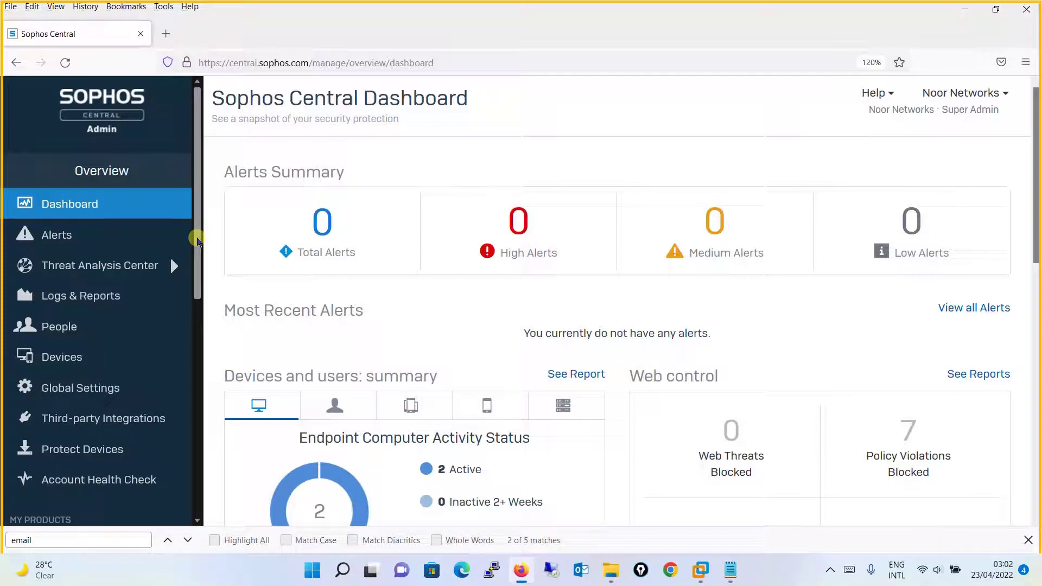
pyautogui.click(86, 386)
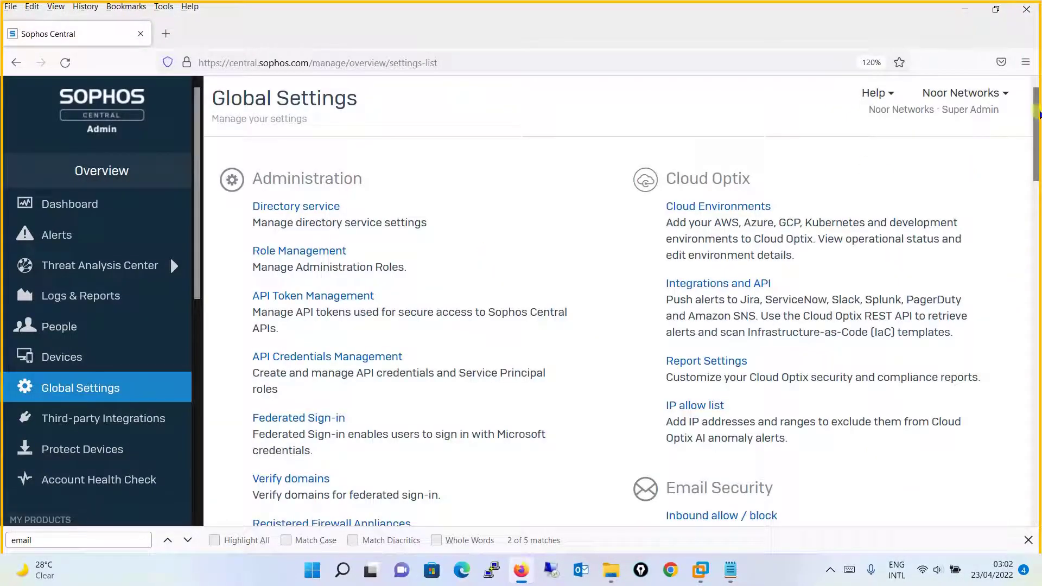
pyautogui.moveTo(1039, 114); pyautogui.dragTo(1039, 301)
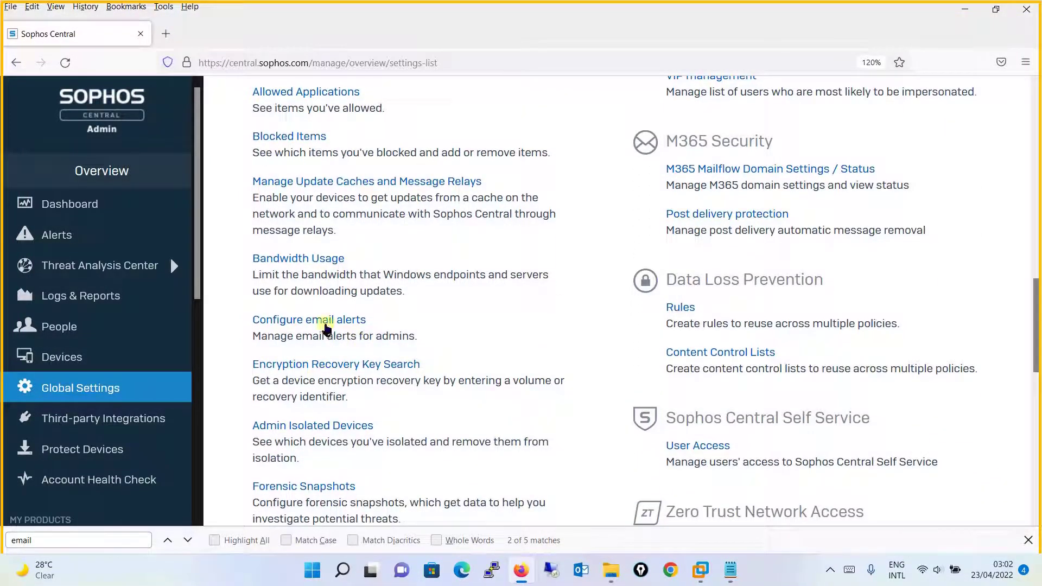
pyautogui.click(297, 322)
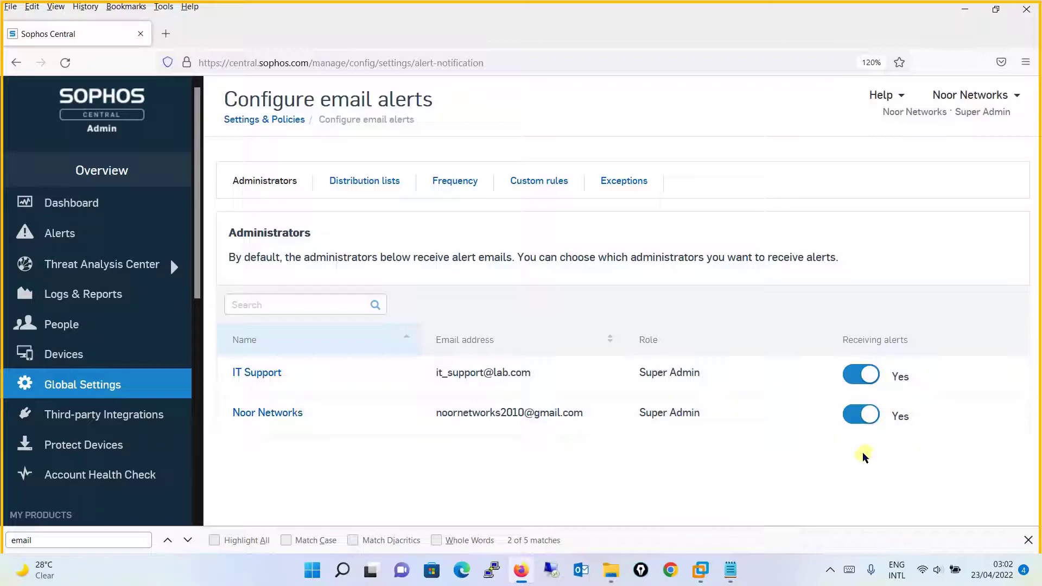
# On the Frequency tab, set High alerts to Immediately, keeping Medium at Daily and Info at Never.
pyautogui.click(466, 186)
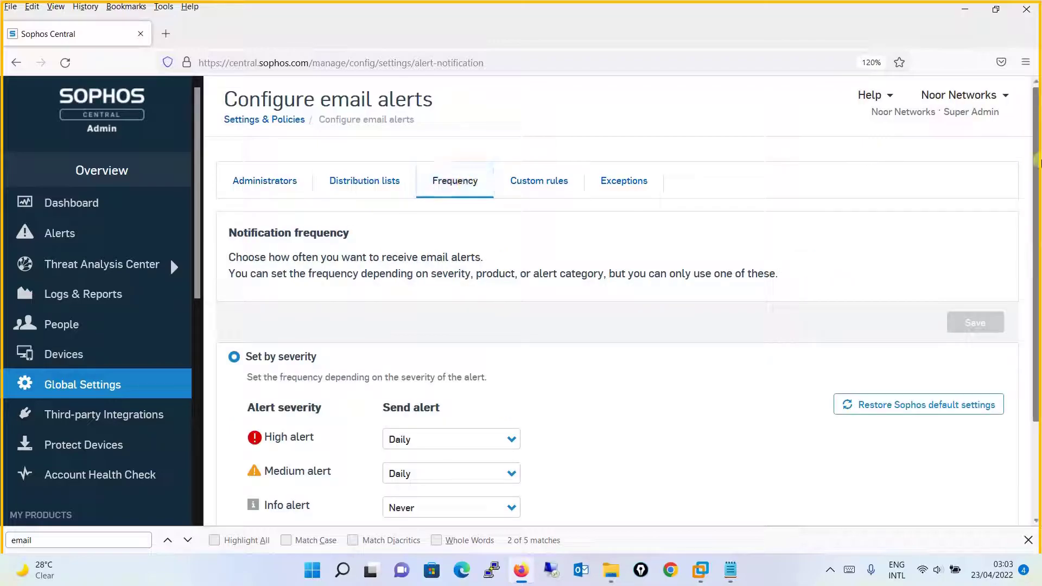
pyautogui.moveTo(1038, 161); pyautogui.dragTo(1038, 244)
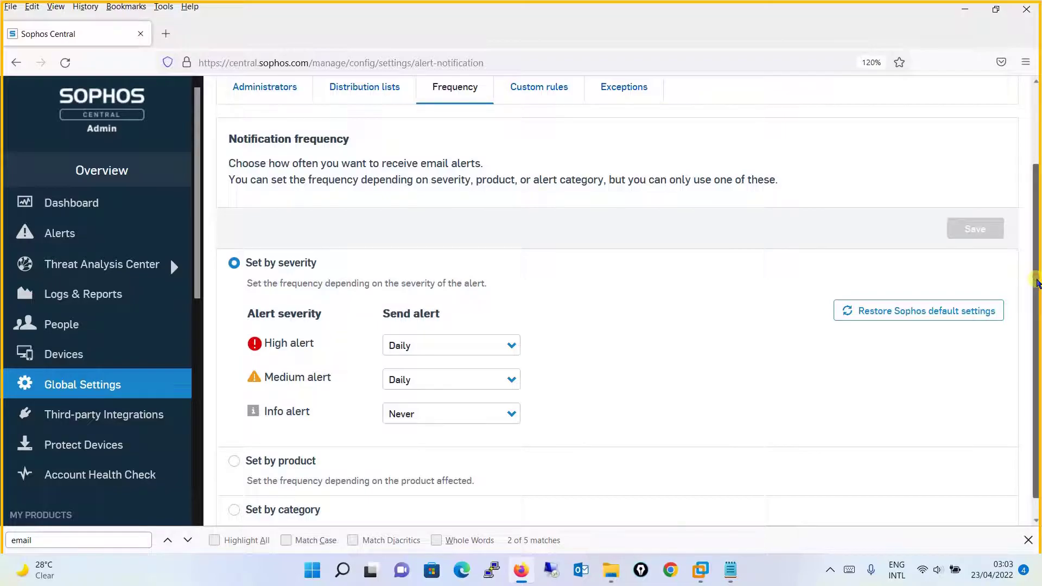
pyautogui.scroll(-1, 1037, 283)
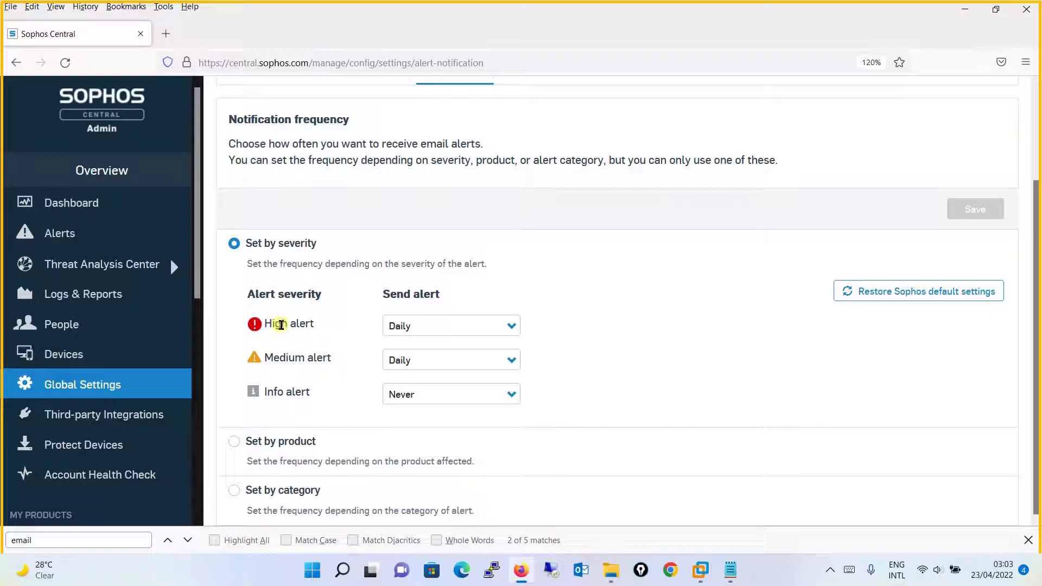
pyautogui.click(487, 327)
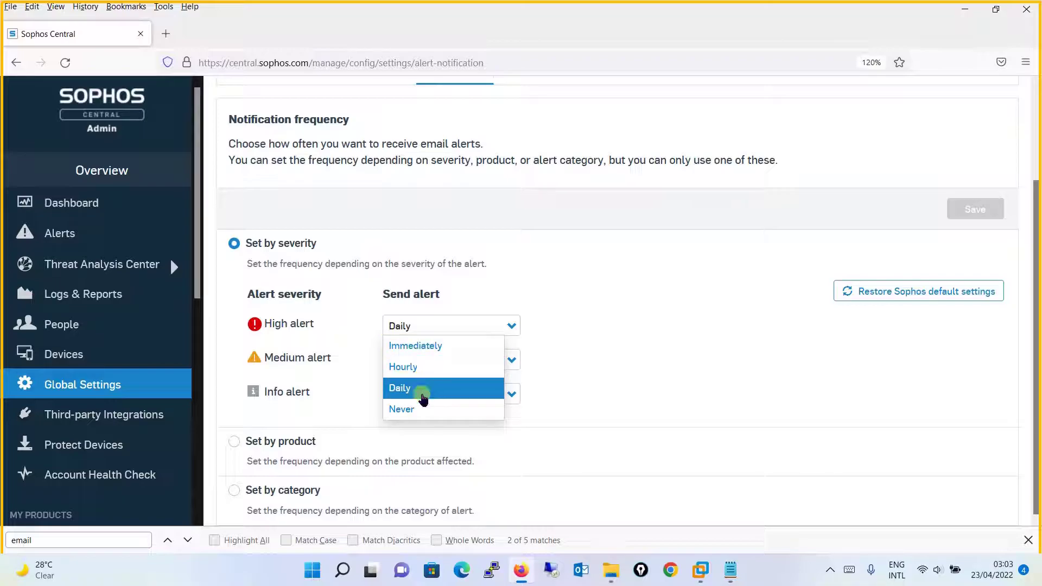
pyautogui.click(620, 343)
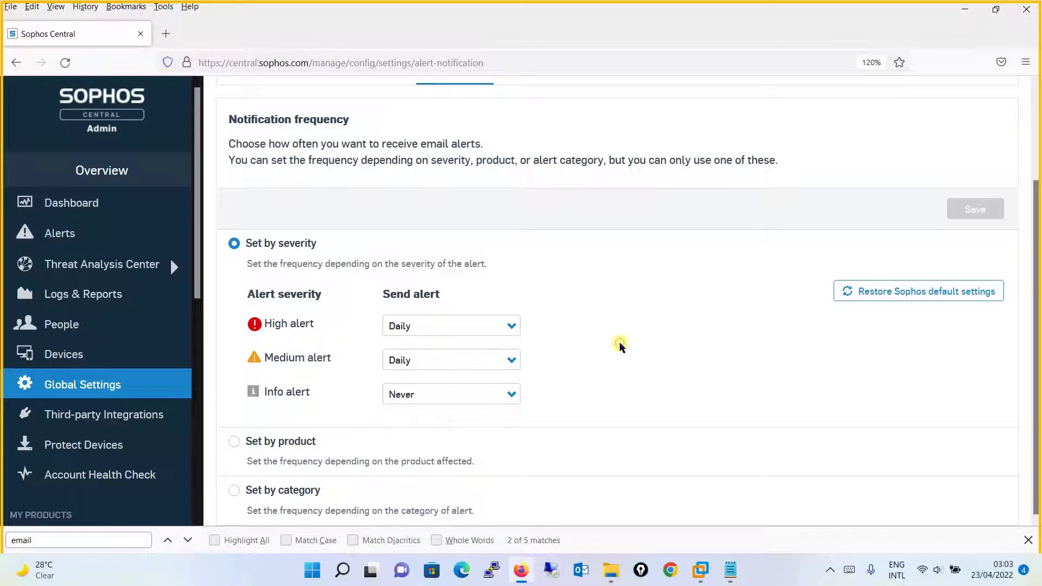
pyautogui.click(508, 327)
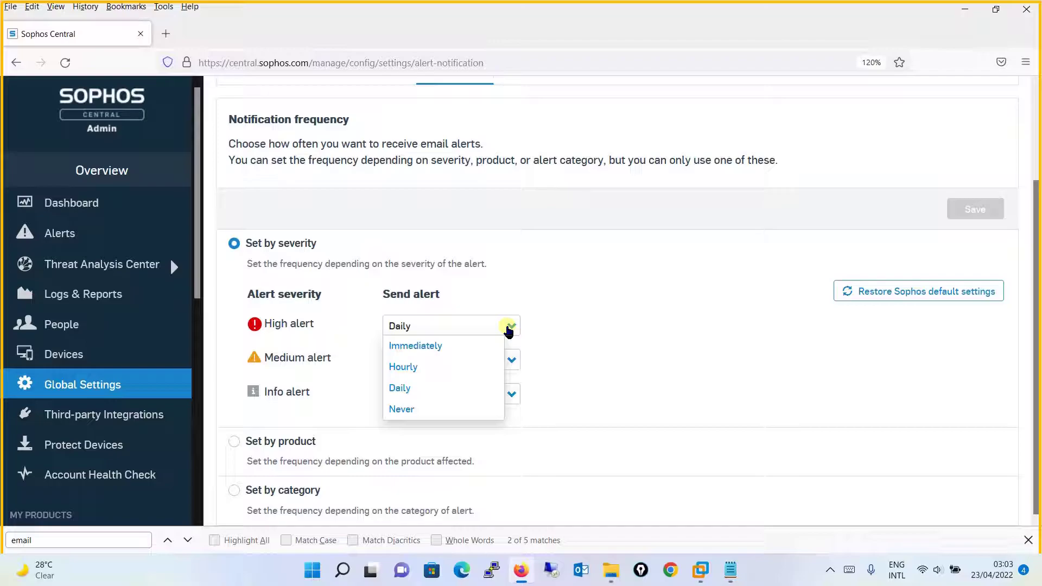
pyautogui.click(454, 348)
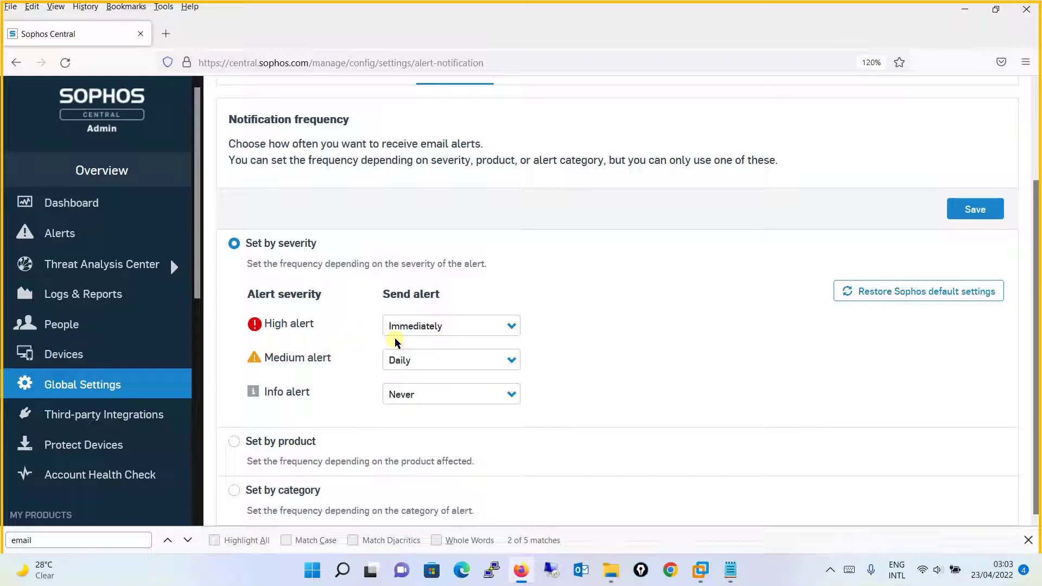
pyautogui.click(430, 363)
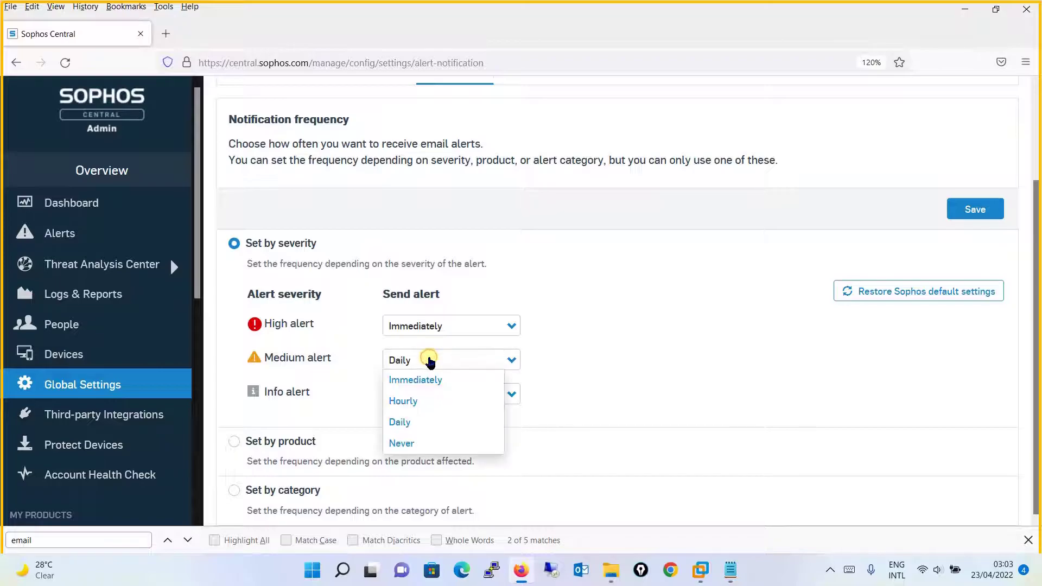
pyautogui.click(412, 423)
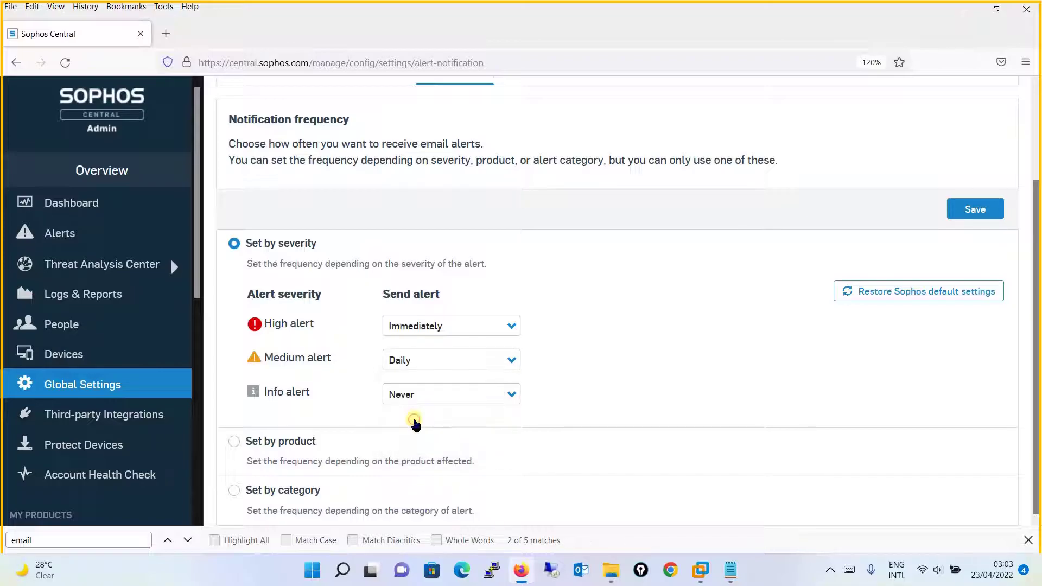
pyautogui.click(419, 396)
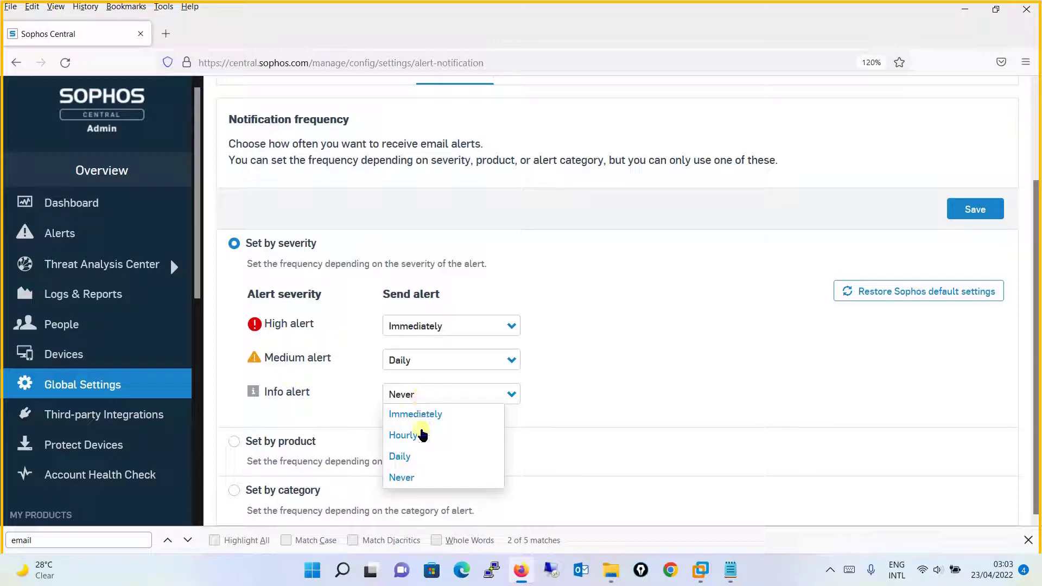
pyautogui.click(426, 478)
pyautogui.click(646, 376)
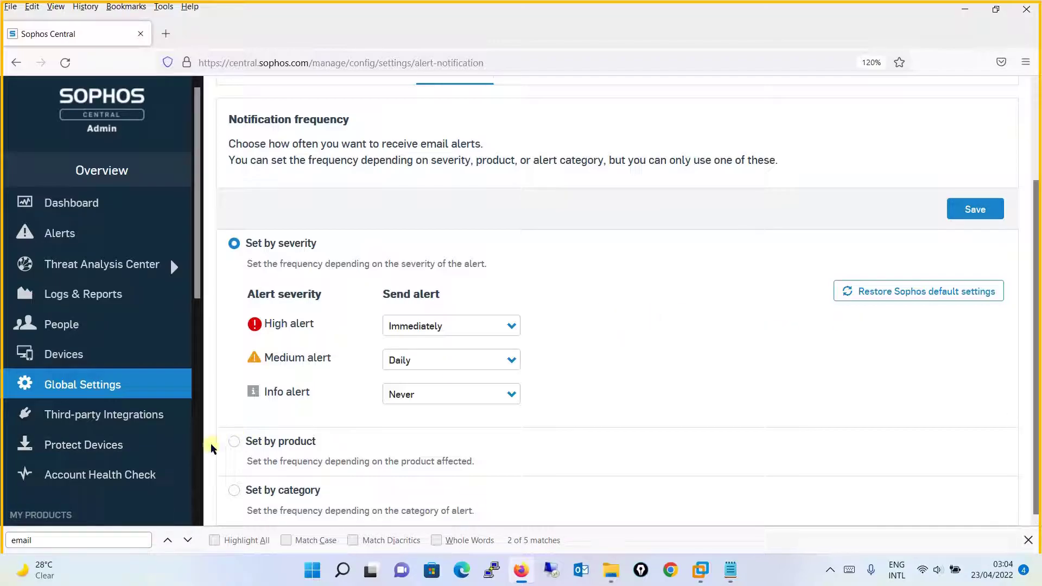
# Switch alert frequency to Set by product, with every product, including Sophos Central, at Immediately.
pyautogui.click(234, 443)
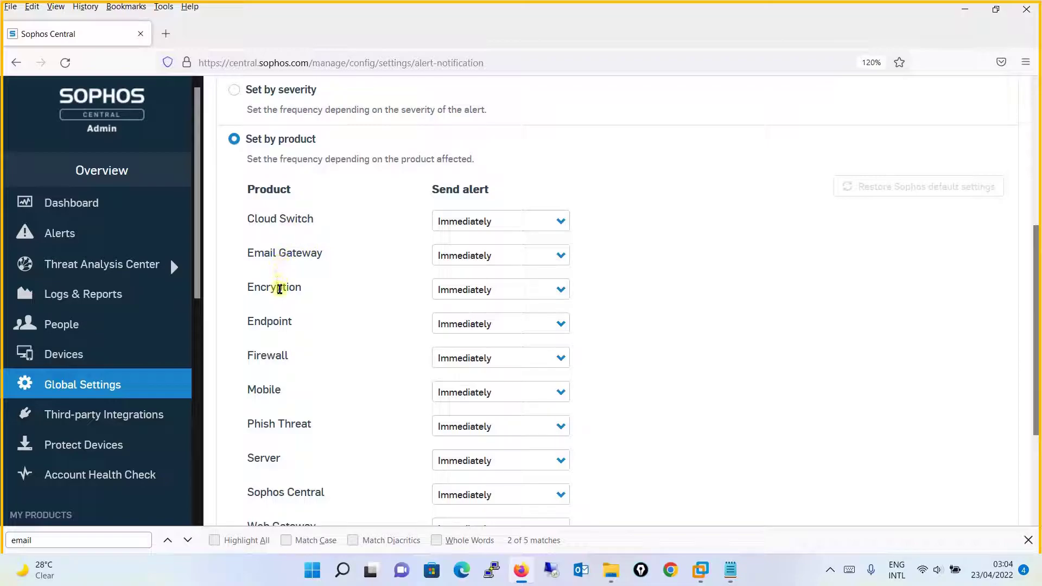
pyautogui.moveTo(1035, 261); pyautogui.dragTo(1037, 336)
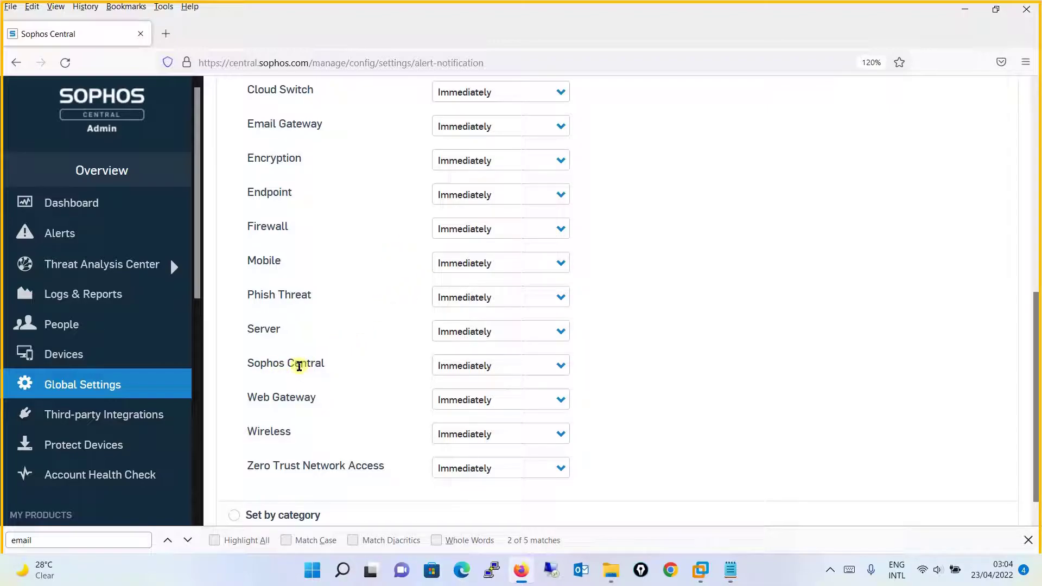
pyautogui.click(493, 365)
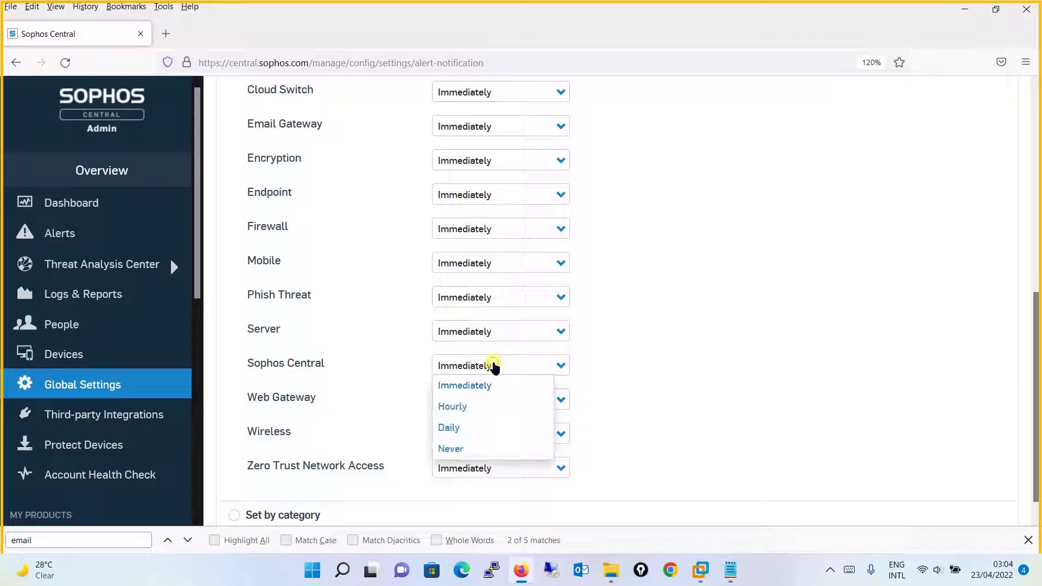
pyautogui.click(760, 415)
pyautogui.scroll(-1, 1028, 431)
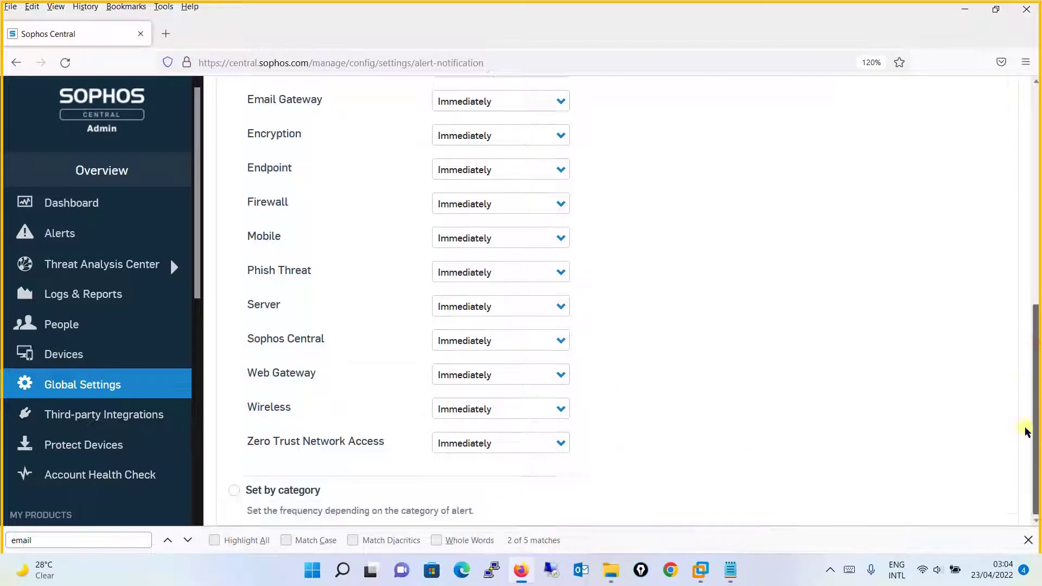
# Switch to Set by category, review the categories, then go to the empty Custom rules tab.
pyautogui.click(240, 490)
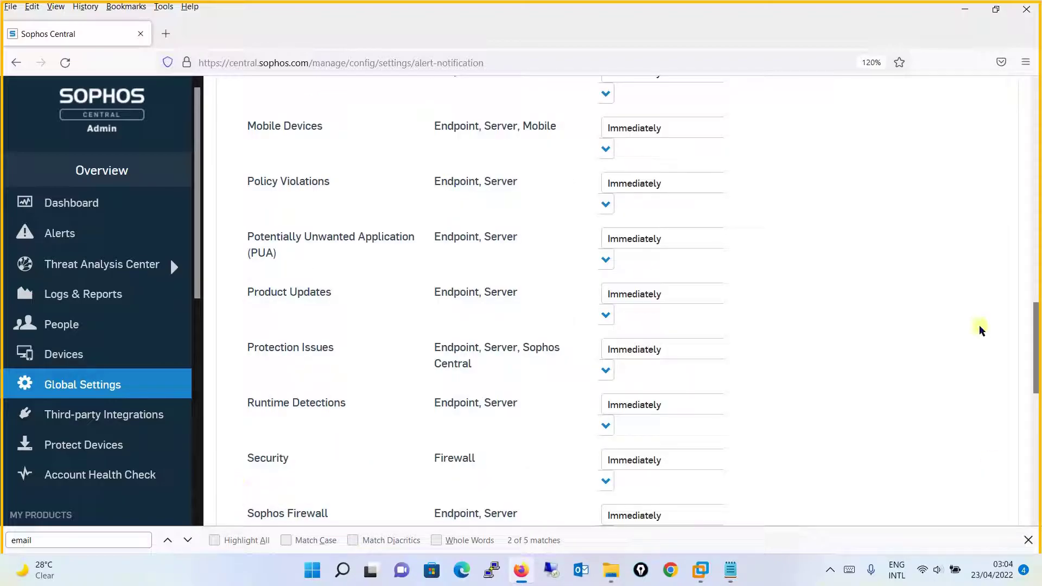
pyautogui.moveTo(1038, 349); pyautogui.dragTo(1030, 421)
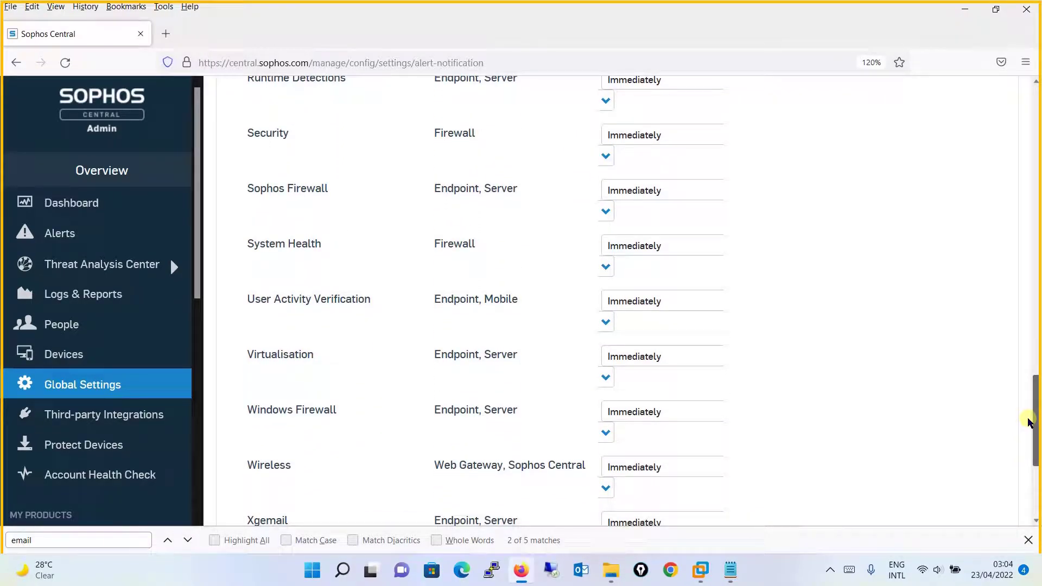
pyautogui.moveTo(1030, 422); pyautogui.dragTo(1017, 123)
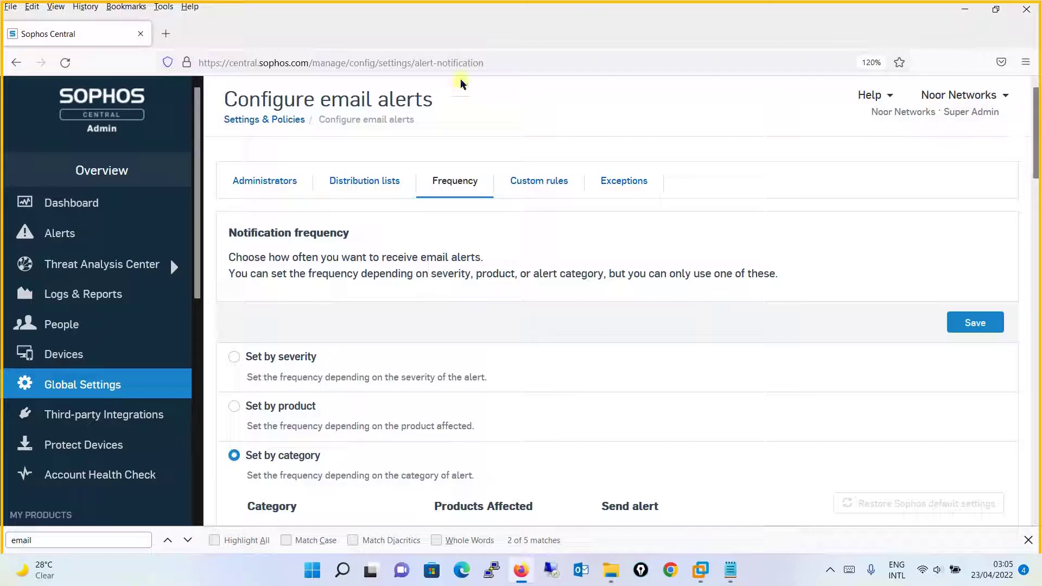
pyautogui.click(562, 184)
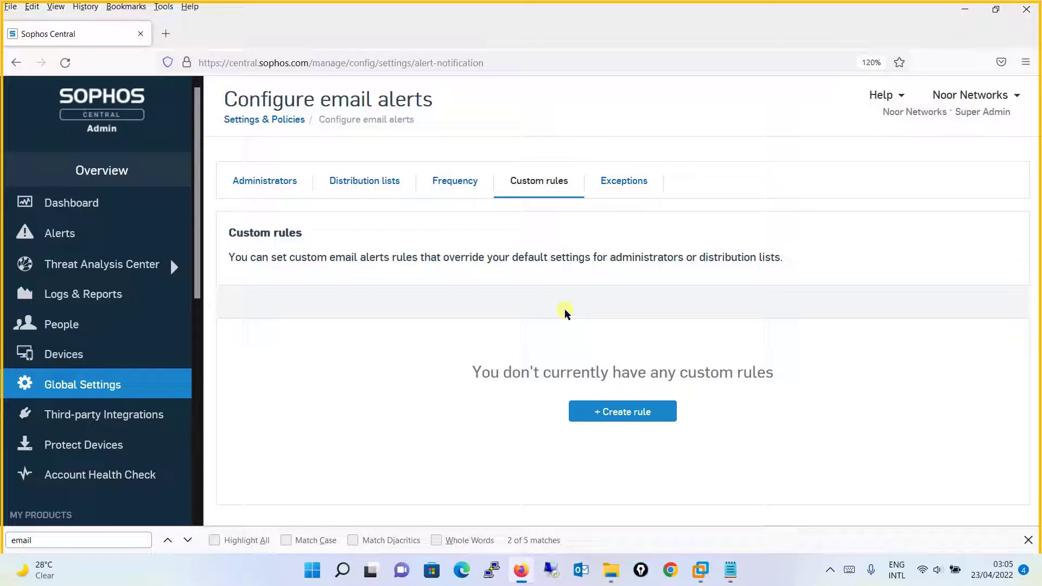
# Create a new rule for the Super Admin role with IT Support as the only recipient.
pyautogui.click(269, 191)
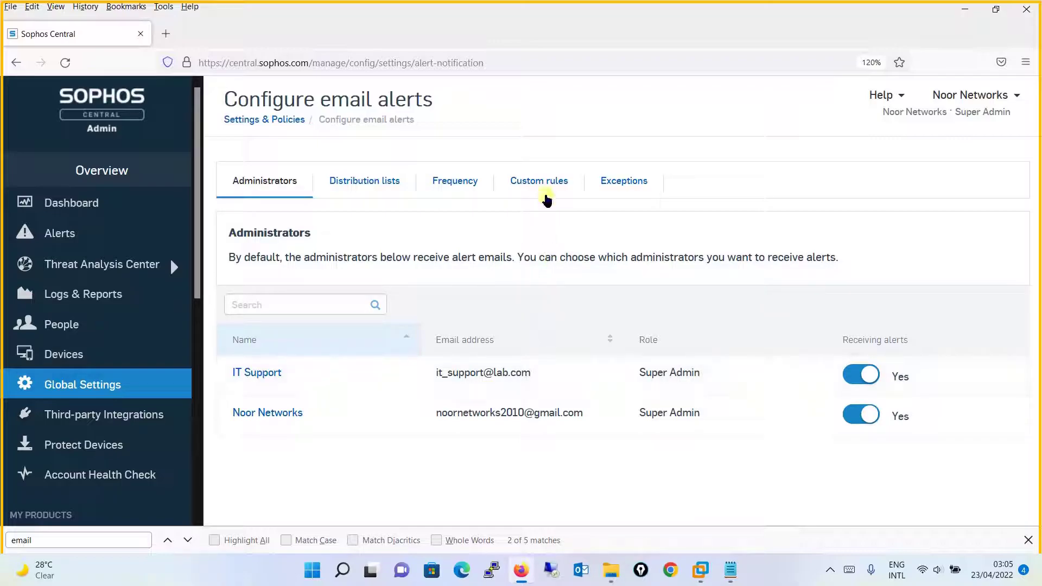
pyautogui.click(514, 179)
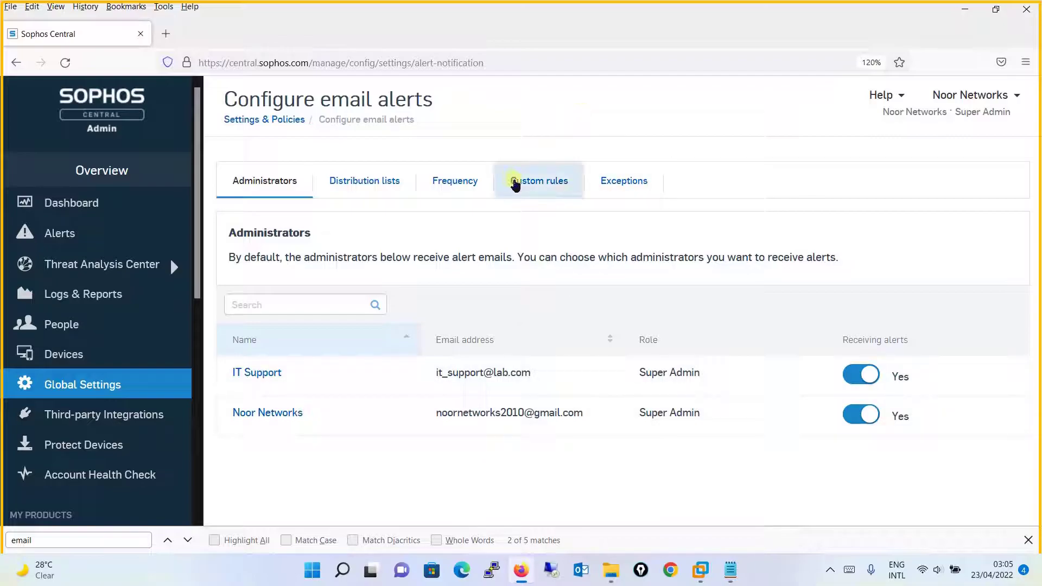
pyautogui.click(650, 413)
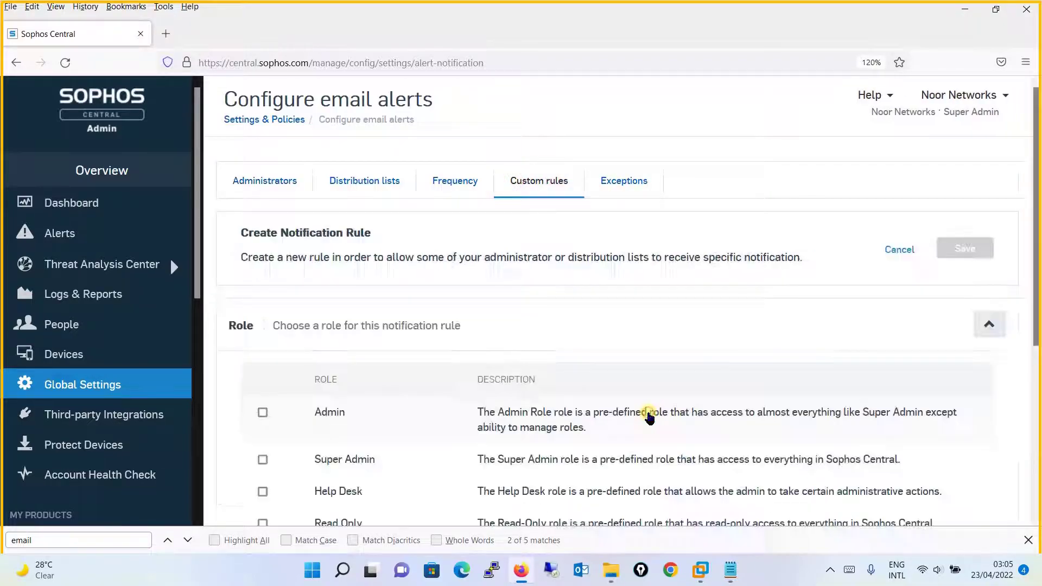
pyautogui.moveTo(1036, 258); pyautogui.dragTo(1036, 401)
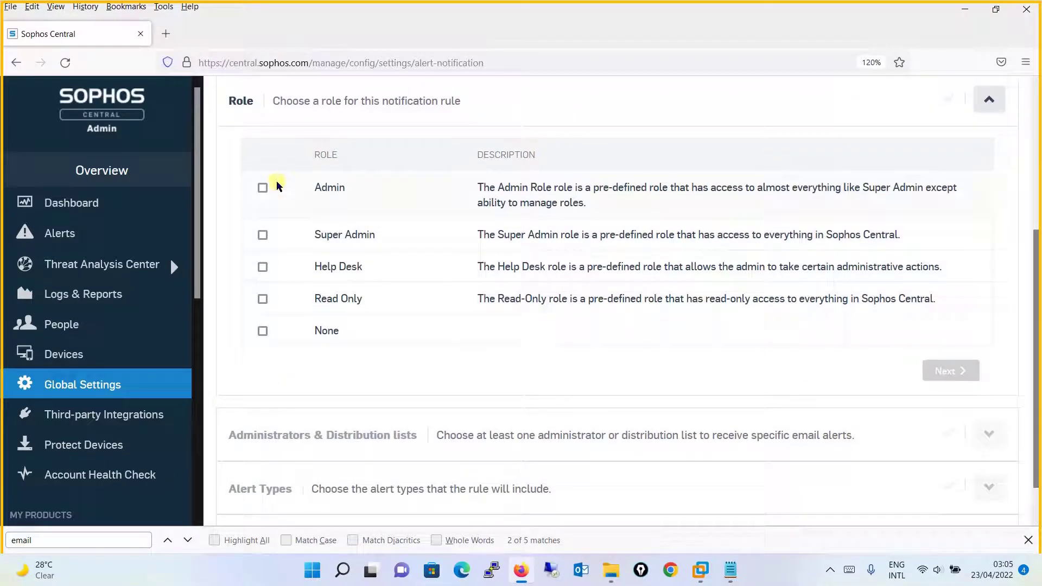
pyautogui.click(262, 236)
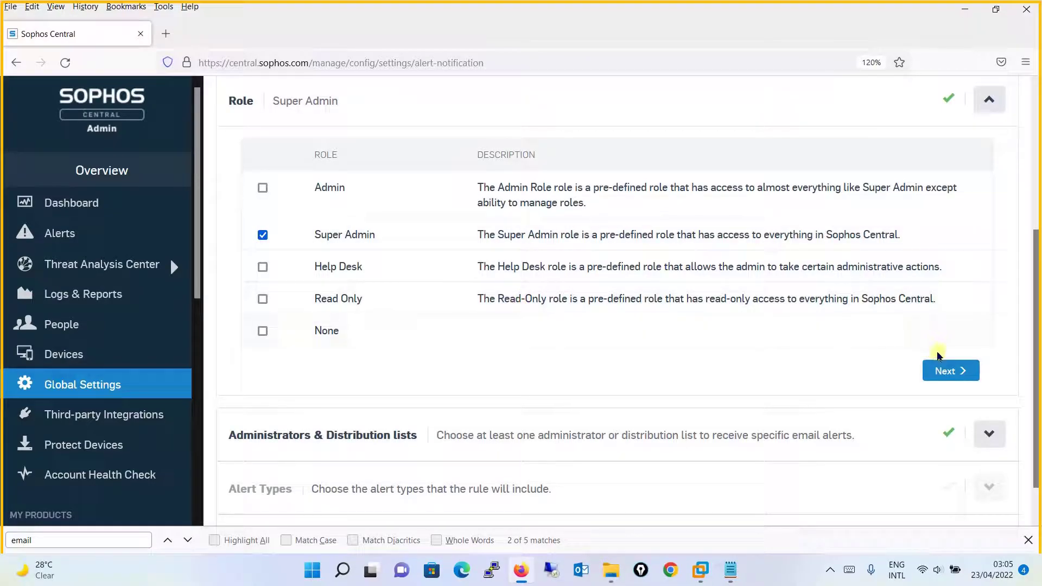
pyautogui.click(967, 372)
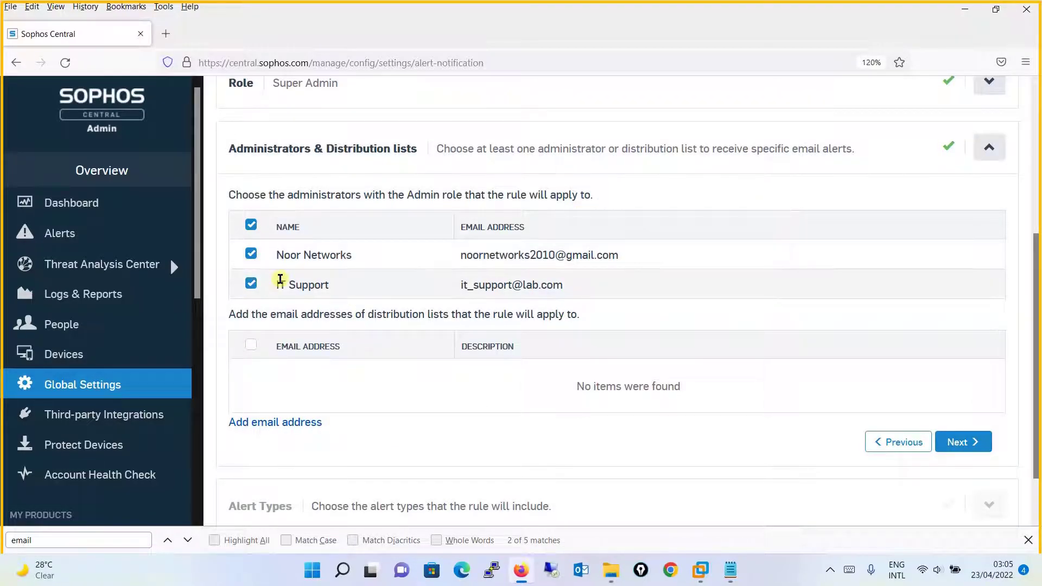
pyautogui.click(251, 255)
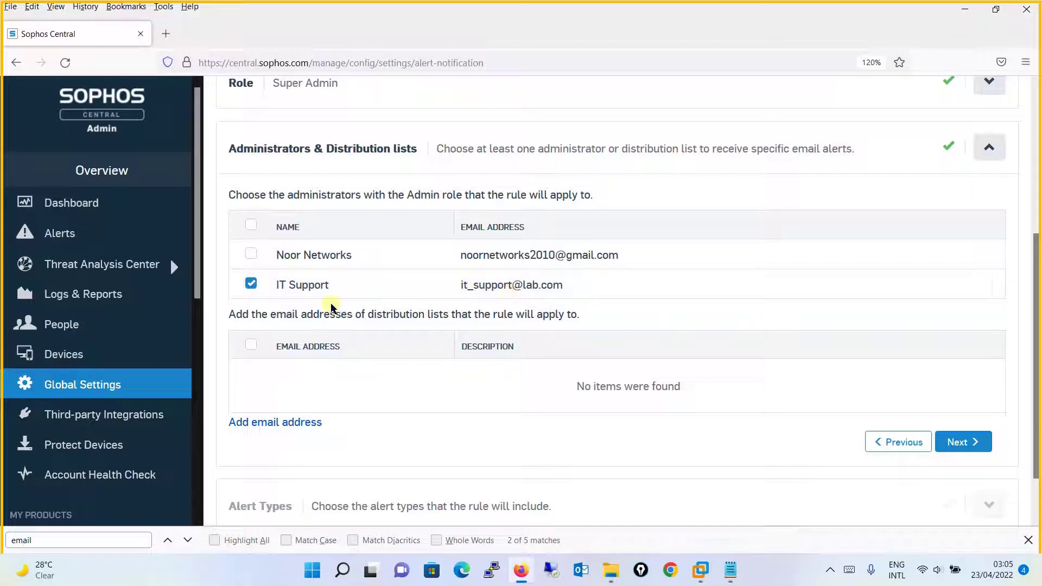
# Leave severity, product and category alert types all checked, then view the empty Exceptions tab.
pyautogui.click(969, 443)
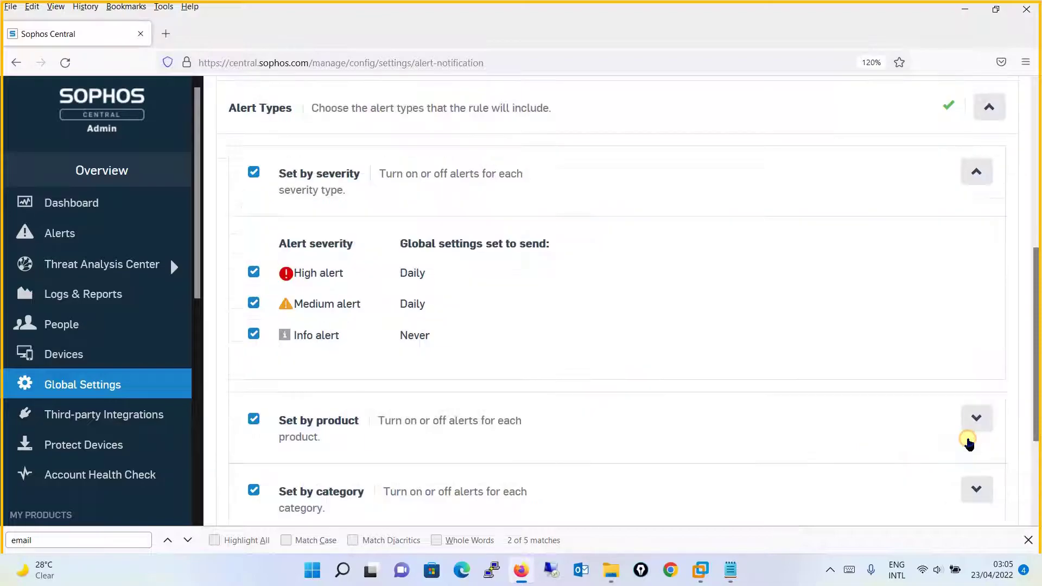
pyautogui.moveTo(1037, 317); pyautogui.dragTo(1038, 454)
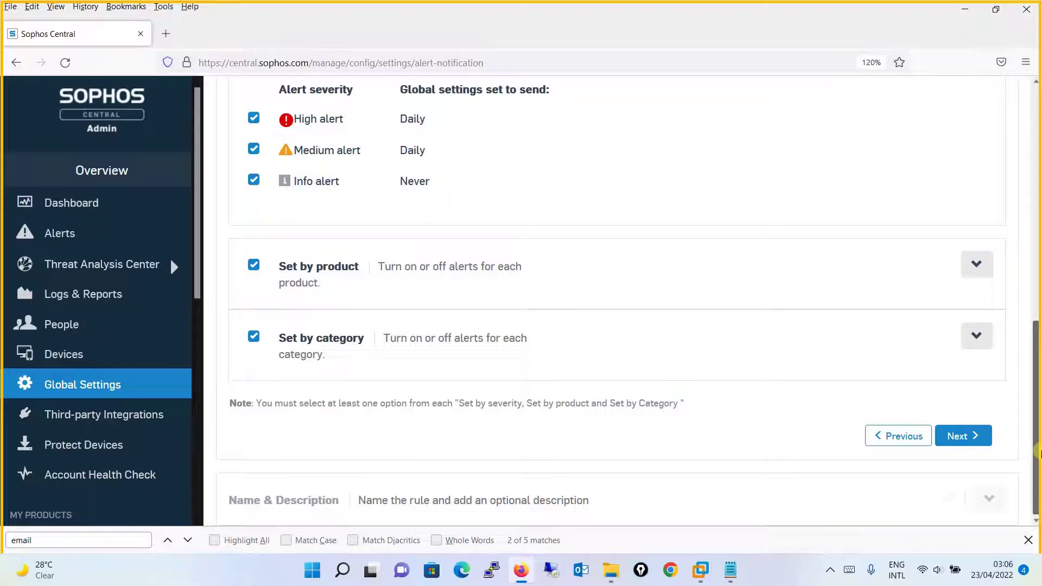
pyautogui.scroll(3, 993, 326)
pyautogui.scroll(-1, 955, 217)
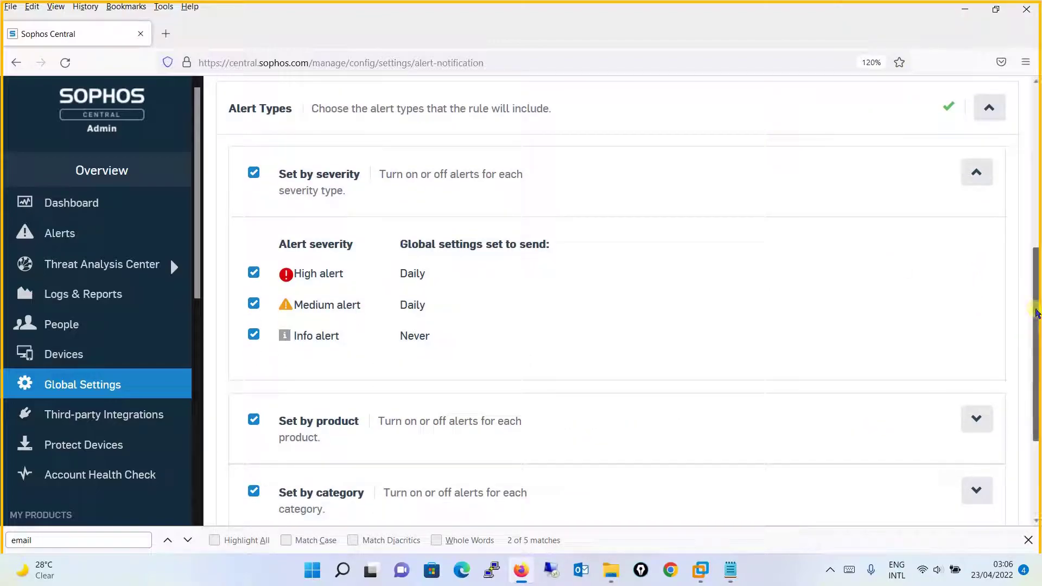
pyautogui.scroll(5, 1037, 313)
pyautogui.click(641, 179)
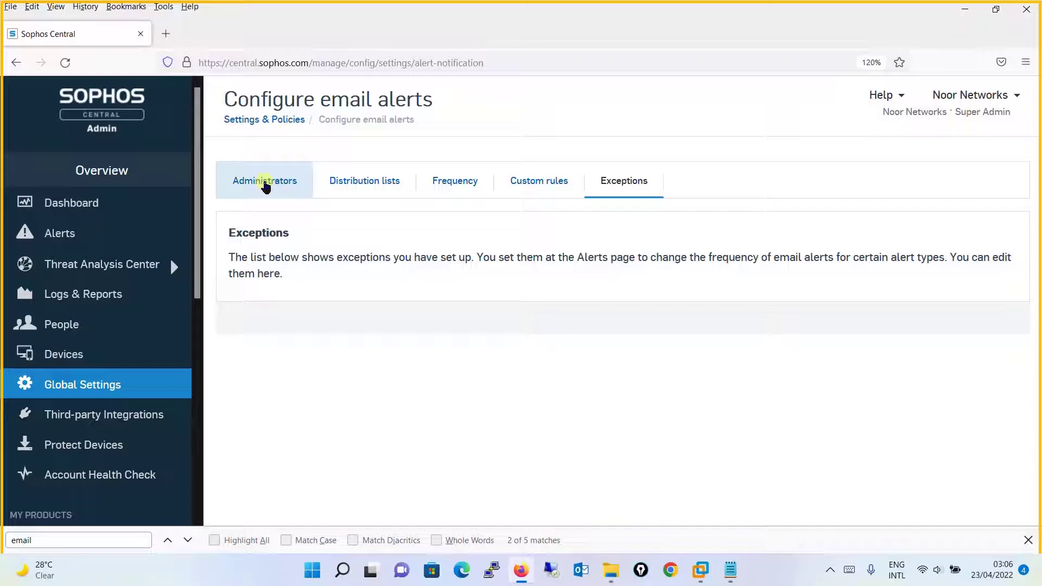
# Return to the Administrators tab showing both Super Admins with alert emails switched on.
pyautogui.moveTo(265, 185); pyautogui.dragTo(298, 259)
pyautogui.click(341, 272)
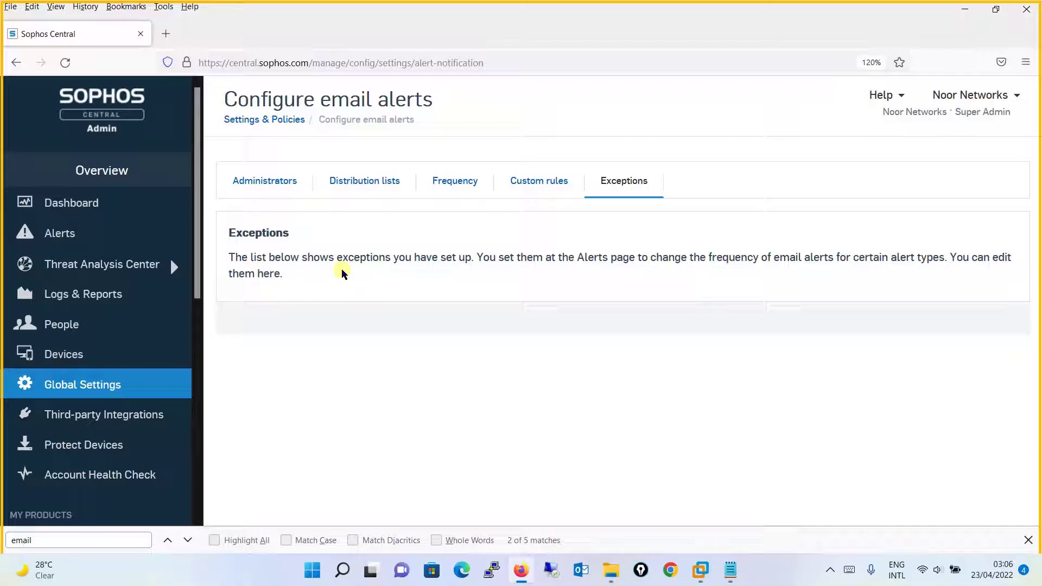
pyautogui.click(284, 190)
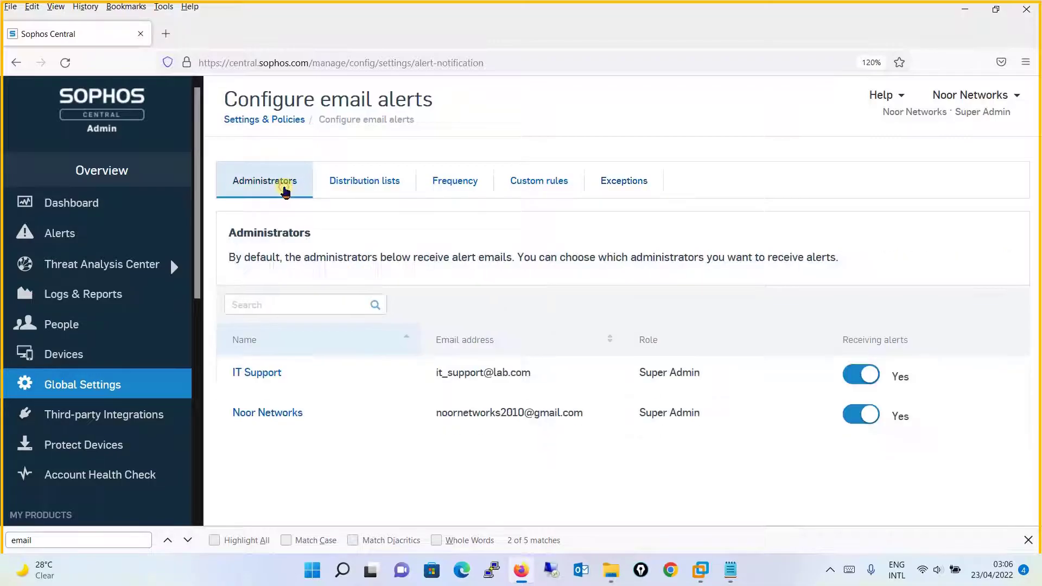